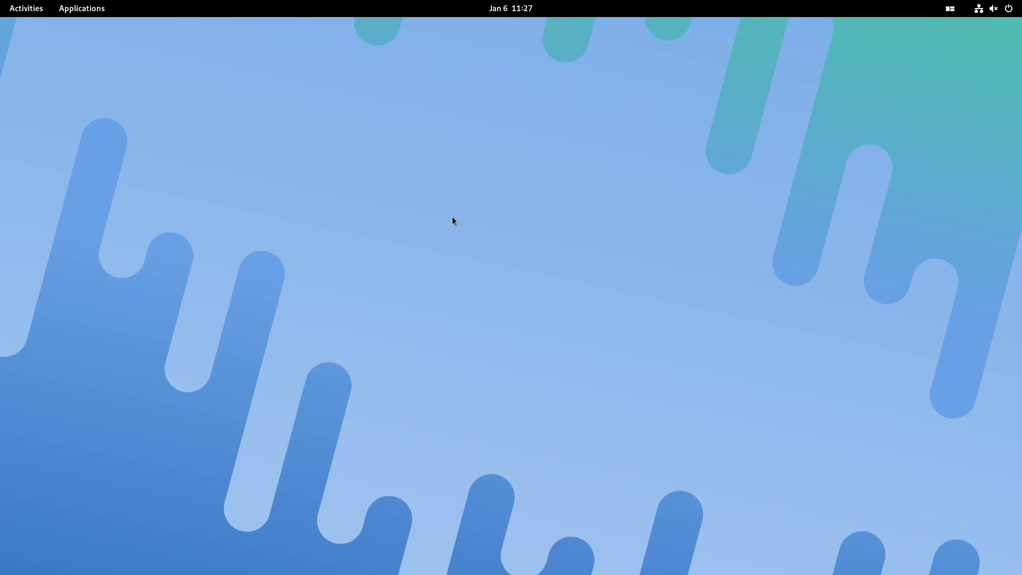
Step: Launch Xfce Terminal ('xfce') and Firefox ('fire') from the overview search, tiled side by side
{"action": "key", "text": "super"}
{"action": "type", "text": "x"}
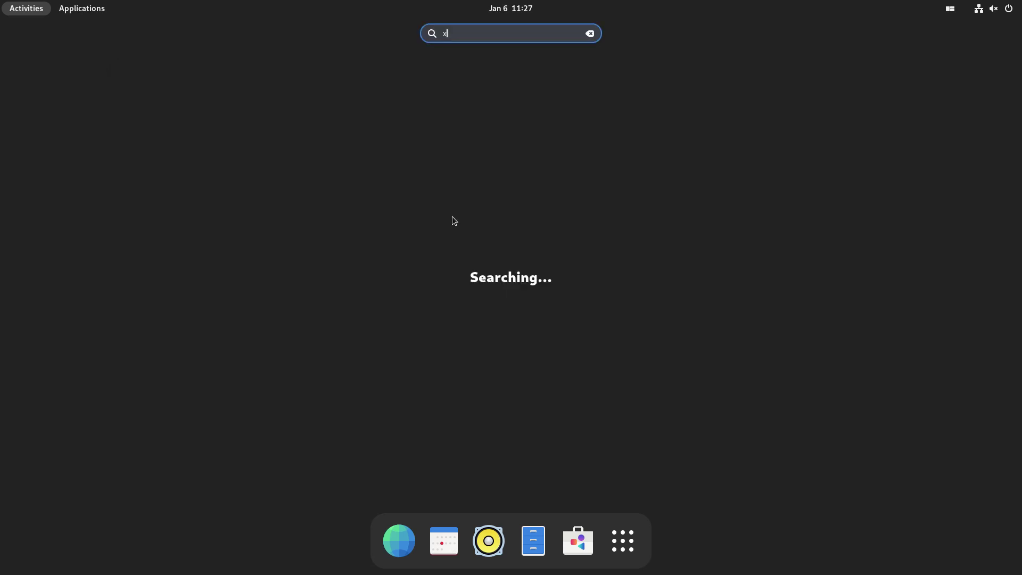
{"action": "type", "text": "rce"}
{"action": "key", "text": "BackSpace"}
{"action": "key", "text": "BackSpace"}
{"action": "key", "text": "BackSpace"}
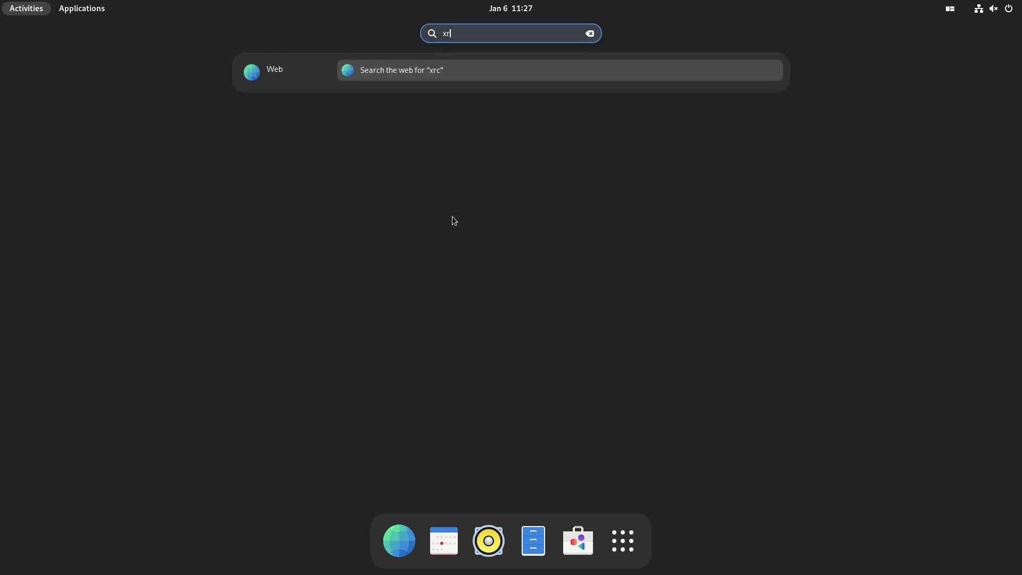
{"action": "key", "text": "Return"}
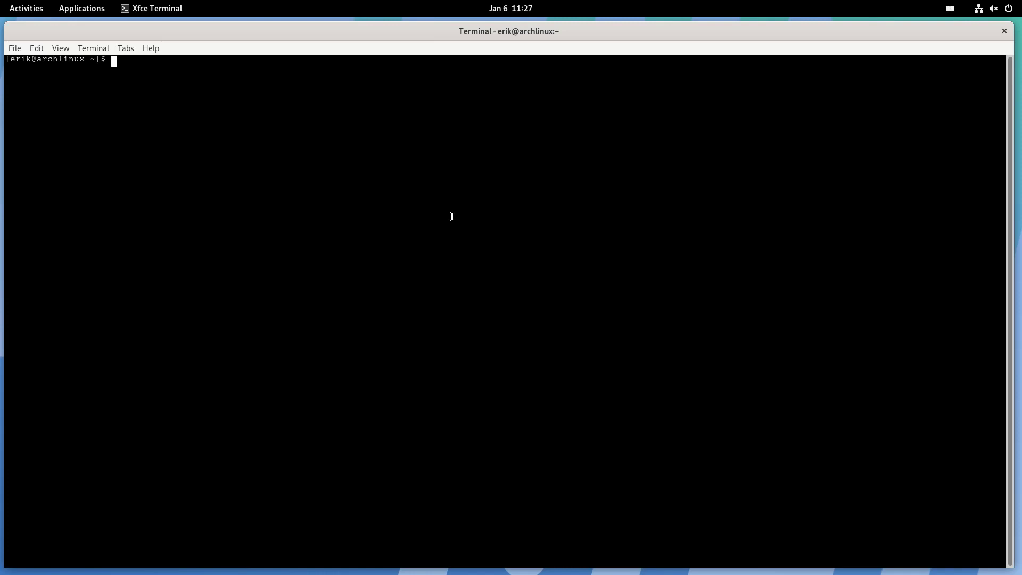
{"action": "key", "text": "super"}
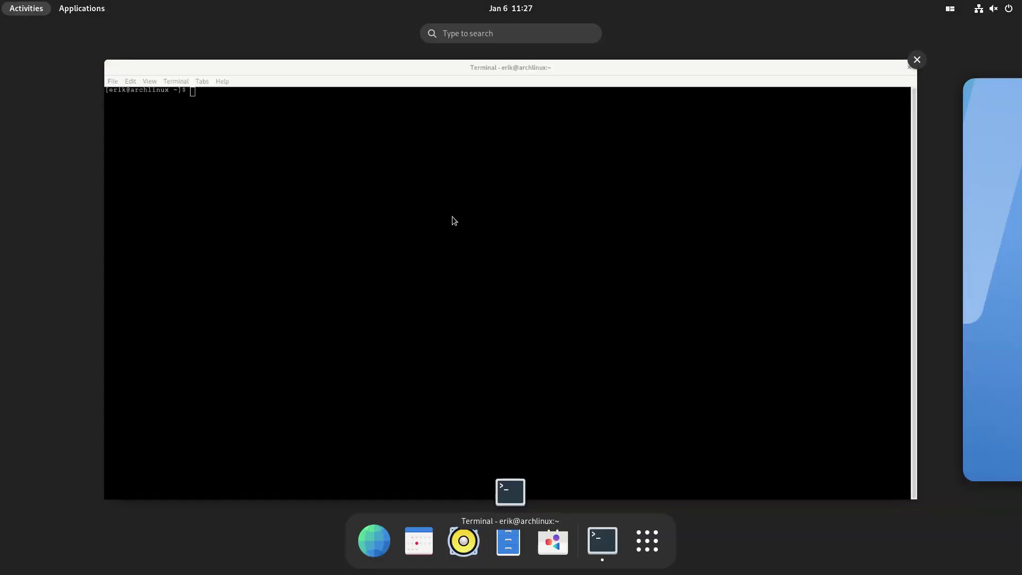
{"action": "type", "text": "fire"}
{"action": "key", "text": "super"}
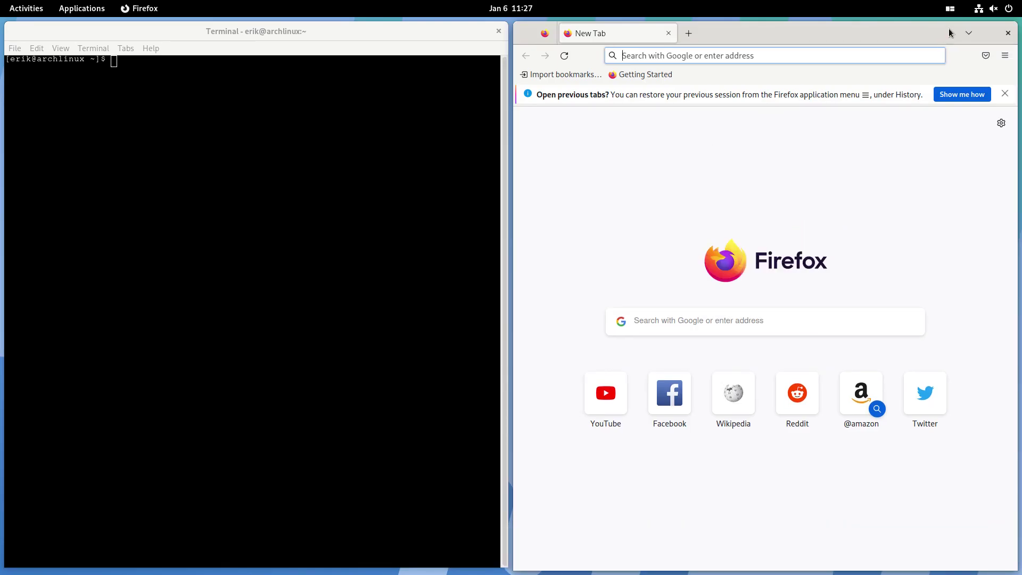
Step: Switch Pop Shell's Tile Windows off, then back on, from the top-bar menu
{"action": "left_click", "coordinate": [949, 10]}
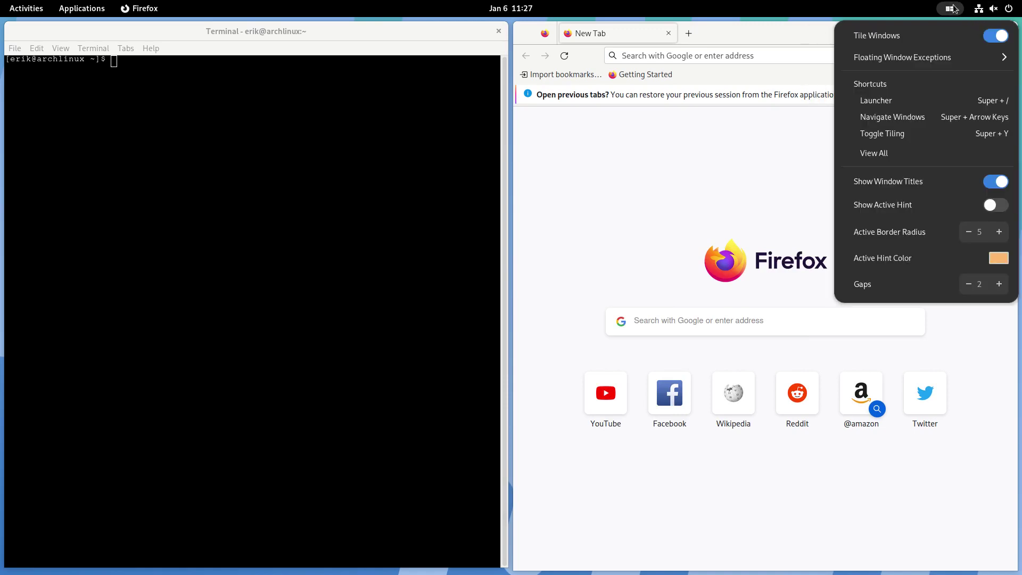
{"action": "left_click", "coordinate": [995, 35]}
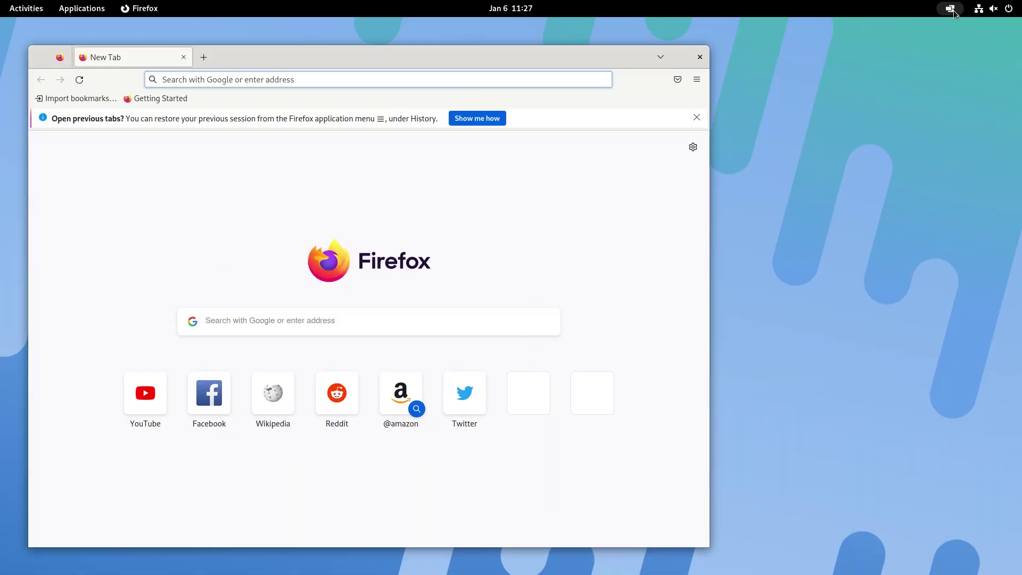
{"action": "left_click", "coordinate": [949, 9]}
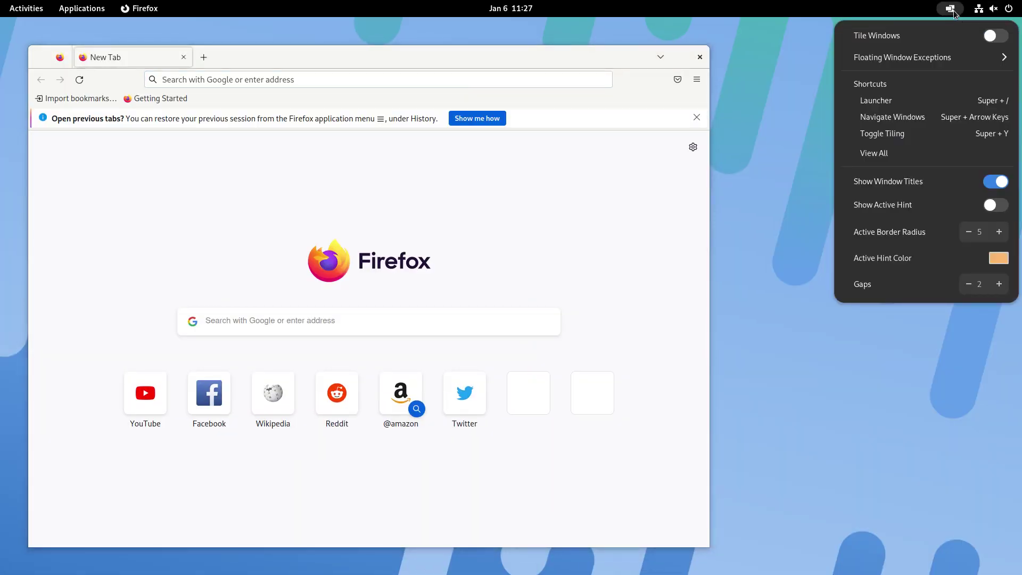
{"action": "left_click", "coordinate": [995, 35]}
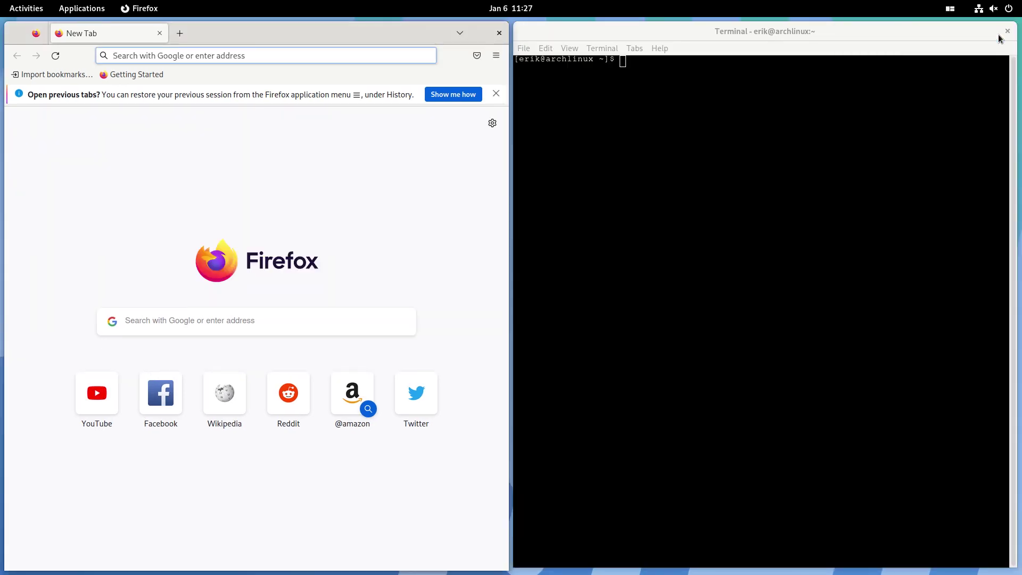
{"action": "left_click", "coordinate": [650, 162]}
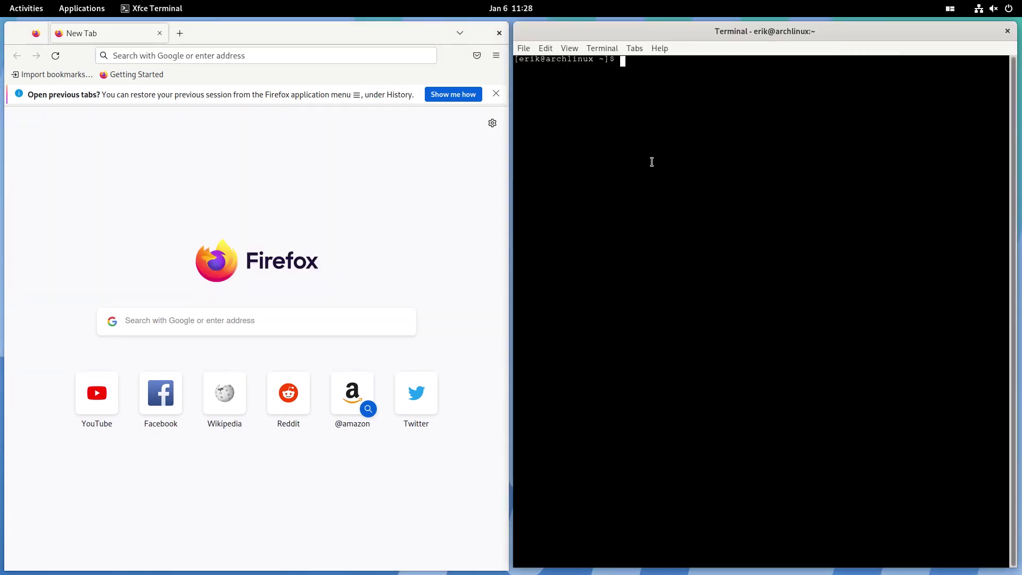
{"action": "type", "text": "gnome-shell-extension-prefs"}
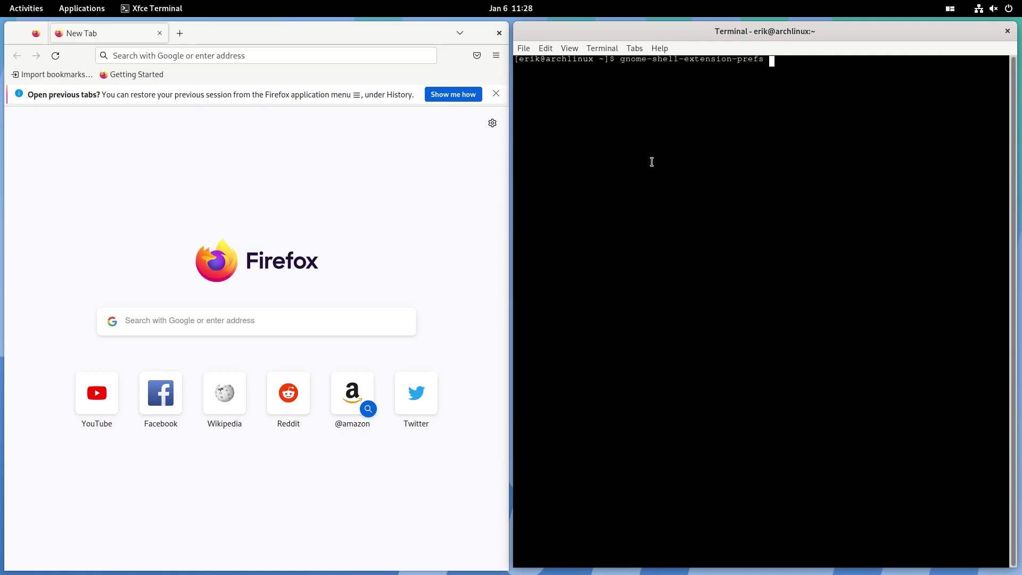
{"action": "key", "text": "Up"}
{"action": "left_click_drag", "start_coordinate": [699, 60], "coordinate": [765, 113]}
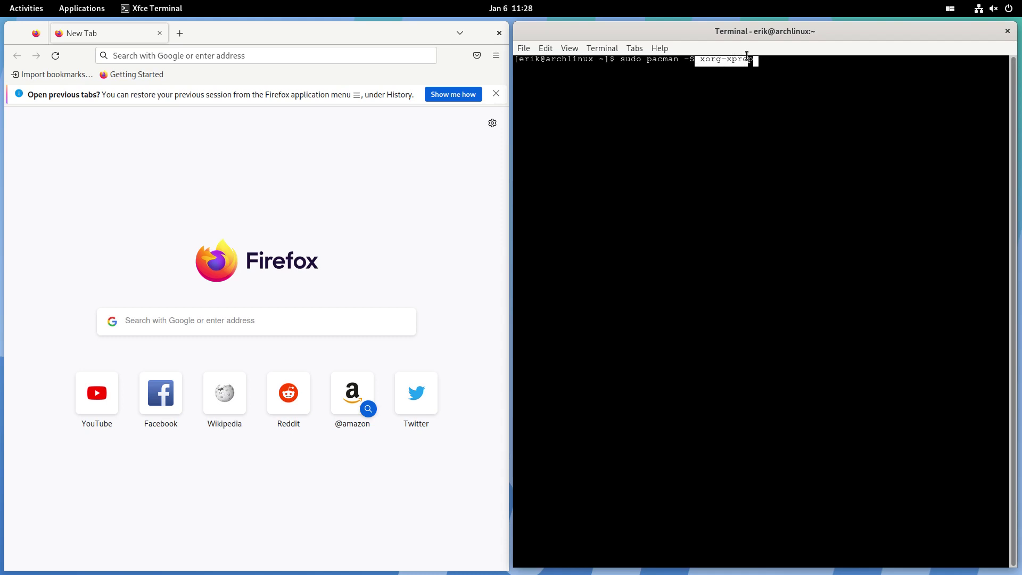
{"action": "left_click", "coordinate": [765, 113]}
{"action": "key", "text": "Up"}
{"action": "key", "text": "Up"}
{"action": "key", "text": "Up"}
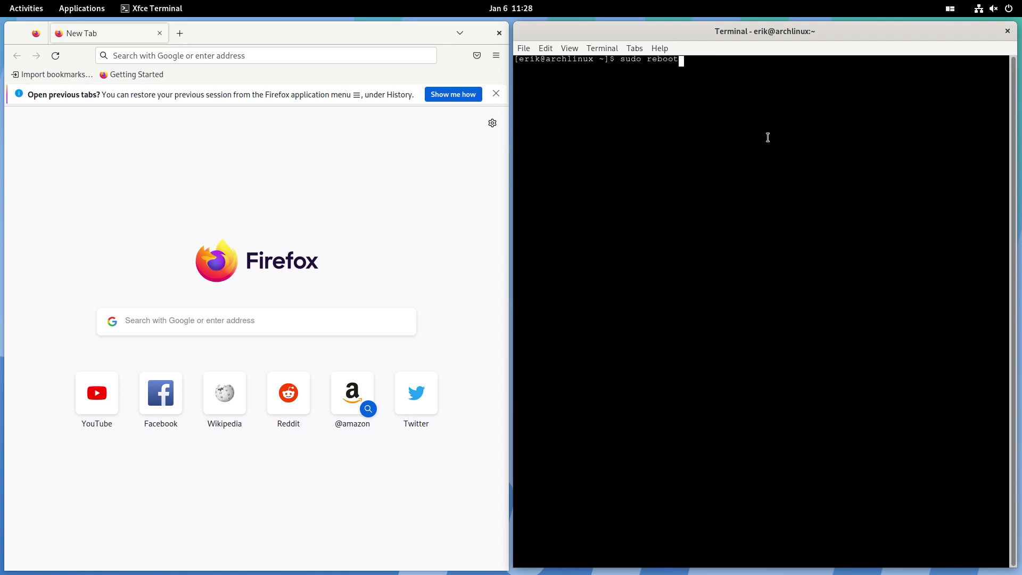
{"action": "key", "text": "Up"}
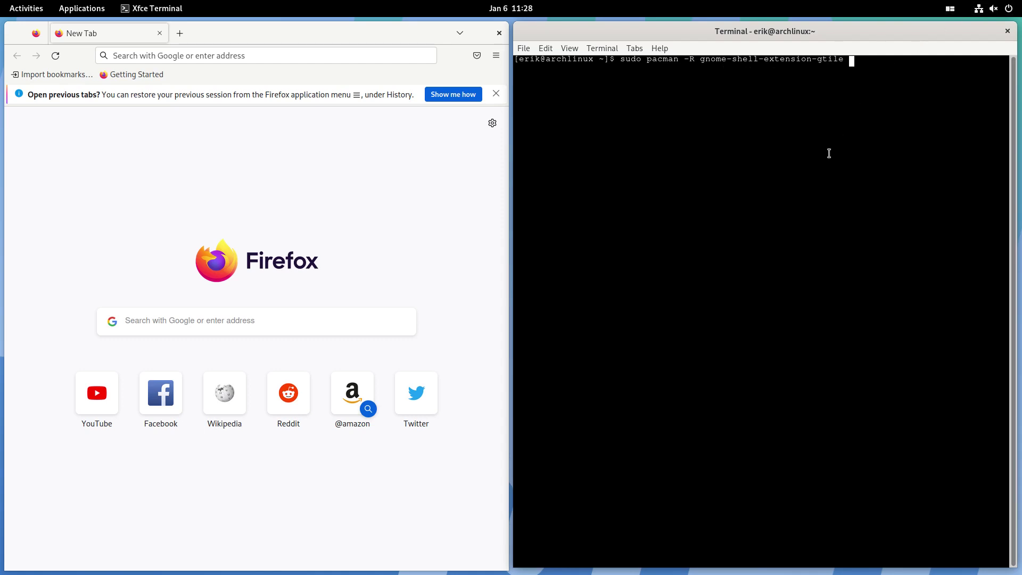
{"action": "key", "text": "Up"}
{"action": "key", "text": "Up"}
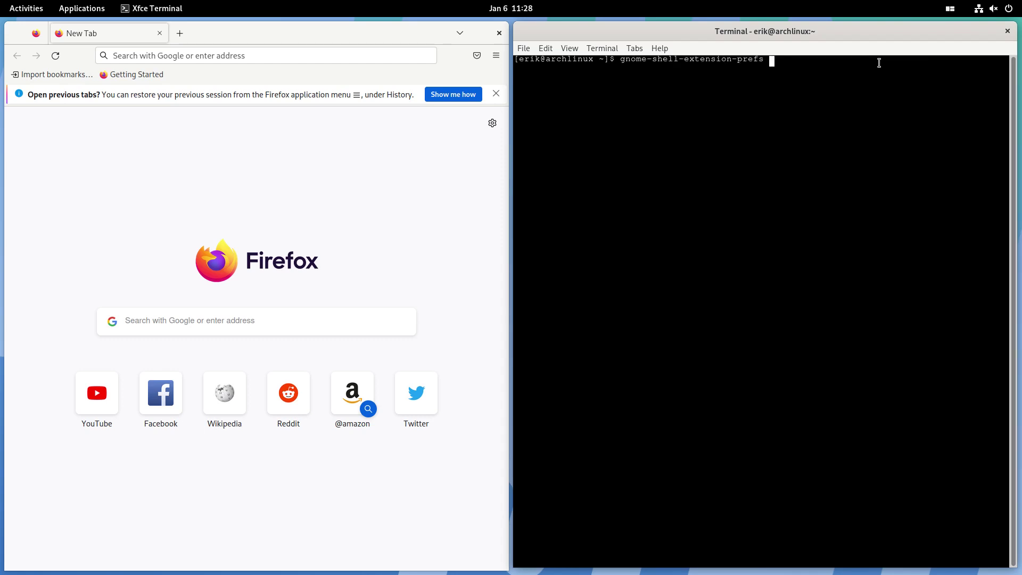
{"action": "key", "text": "Up"}
{"action": "key", "text": "Up"}
{"action": "key", "text": "Down"}
{"action": "key", "text": "Down"}
{"action": "key", "text": "Down"}
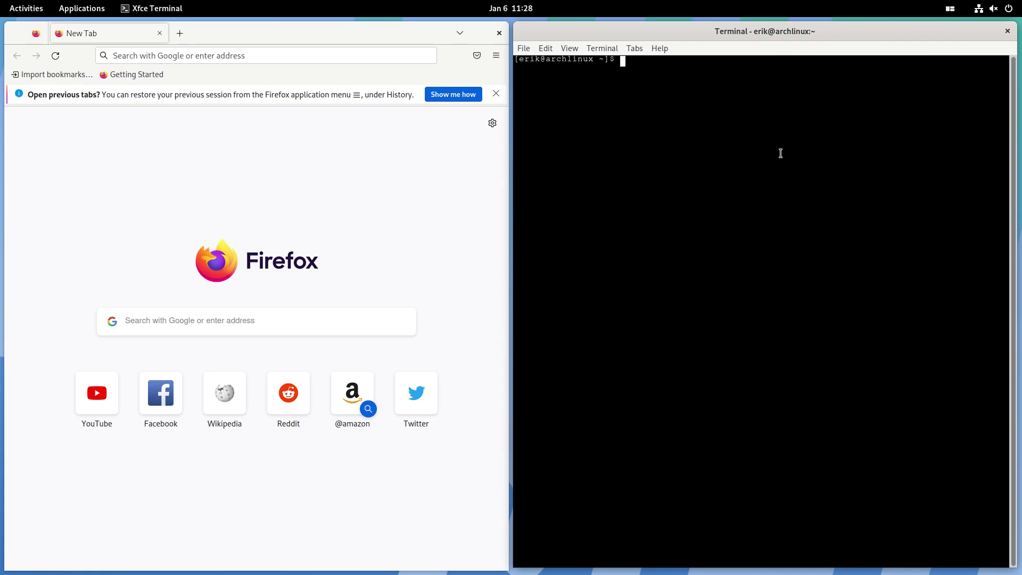
{"action": "type", "text": "sudo pacman"}
{"action": "type", "text": " -R gnome-"}
Step: List 'sudo pacman -R gnome-' completions and highlight gnome-shell-extension-pop-shell-git
{"action": "key", "text": "Tab"}
{"action": "key", "text": "Tab"}
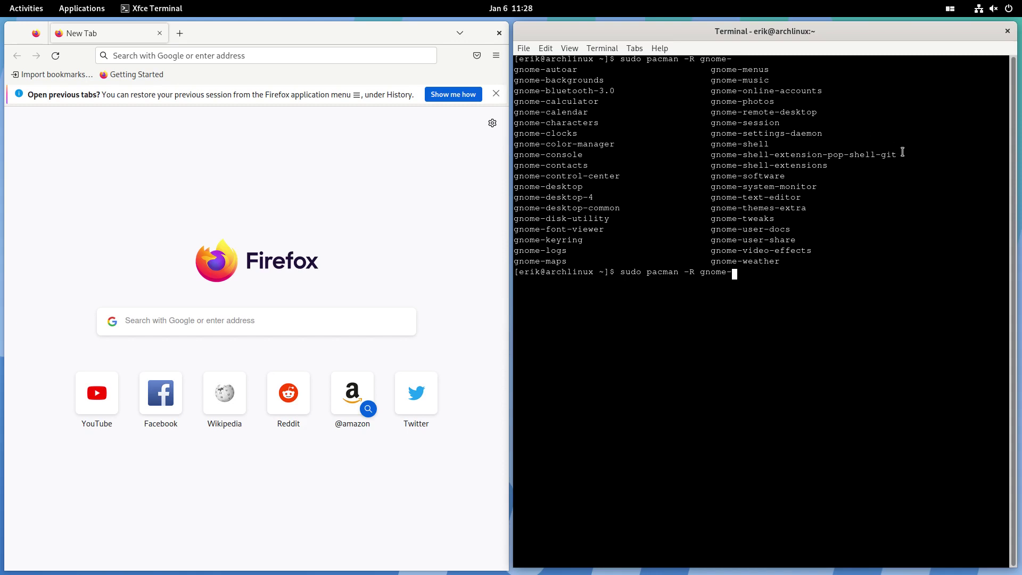
{"action": "left_click_drag", "start_coordinate": [902, 153], "coordinate": [711, 156]}
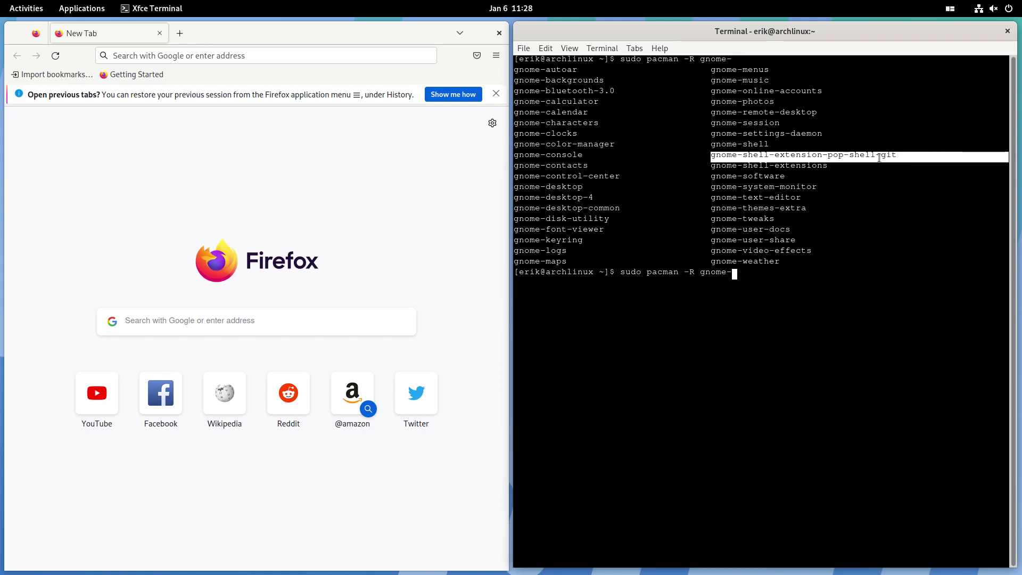
Step: Check the Pop Shell menu, rework the command into a gnome-shell-extensions install, then cancel it
{"action": "left_click", "coordinate": [950, 9]}
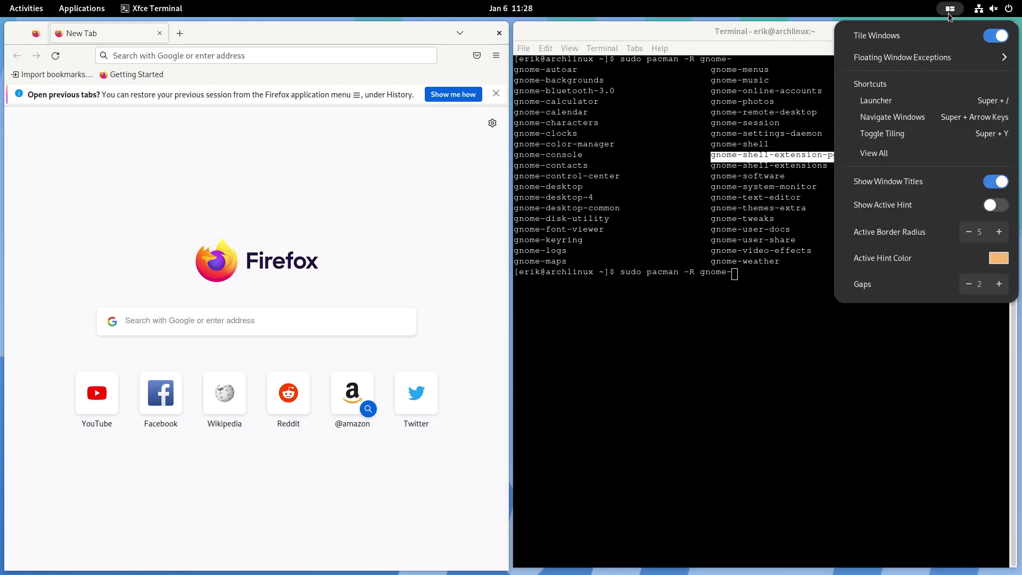
{"action": "left_click", "coordinate": [775, 316]}
{"action": "key", "text": "ctrl+w"}
{"action": "key", "text": "ctrl+w"}
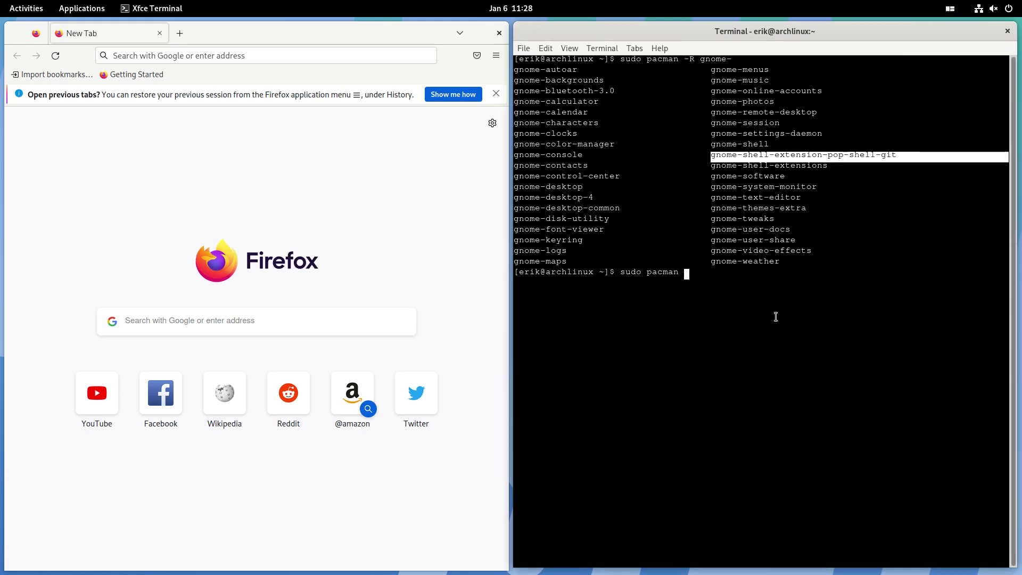
{"action": "type", "text": "-S "}
{"action": "type", "text": "gnome"}
{"action": "type", "text": "-shell"}
{"action": "key", "text": "Tab"}
{"action": "key", "text": "Tab"}
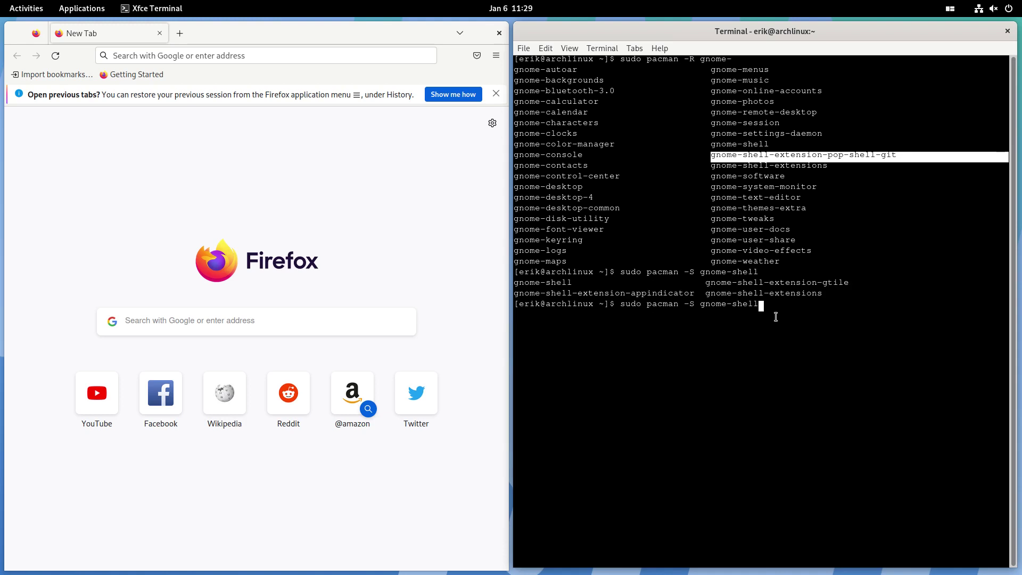
{"action": "type", "text": "-extension"}
{"action": "type", "text": "s"}
{"action": "key", "text": "ctrl+f"}
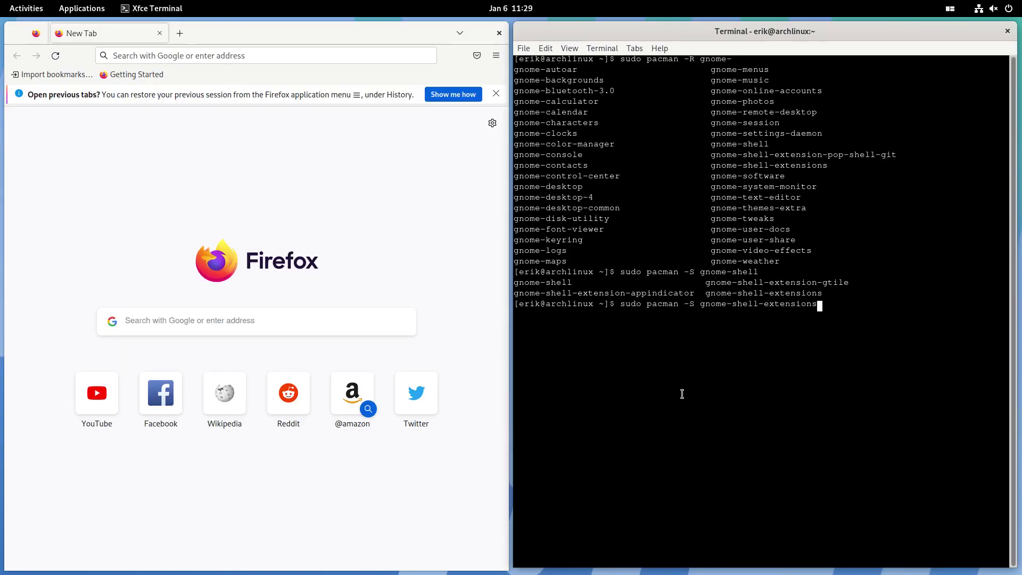
{"action": "key", "text": "ctrl+c"}
{"action": "type", "text": "u"}
Step: Run 'sudo pacman -Syyu' with the sudo password and highlight the repository sync results
{"action": "key", "text": "BackSpace"}
{"action": "type", "text": "sud"}
{"action": "key", "text": "BackSpace"}
{"action": "key", "text": "BackSpace"}
{"action": "type", "text": "udo "}
{"action": "type", "text": "pacman -S"}
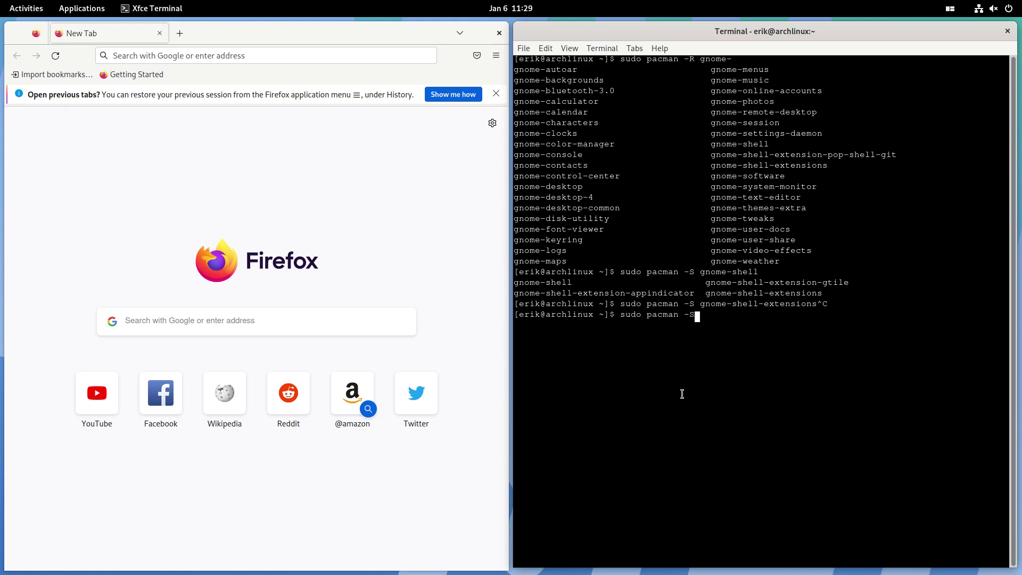
{"action": "key", "text": "BackSpace"}
{"action": "type", "text": "yyu"}
{"action": "key", "text": "Return"}
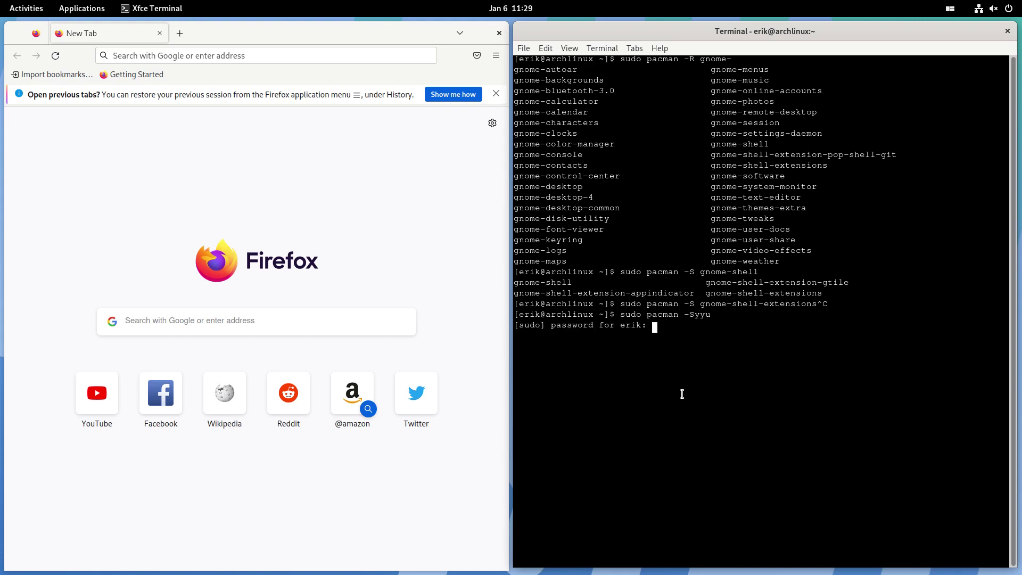
{"action": "key", "text": "Return"}
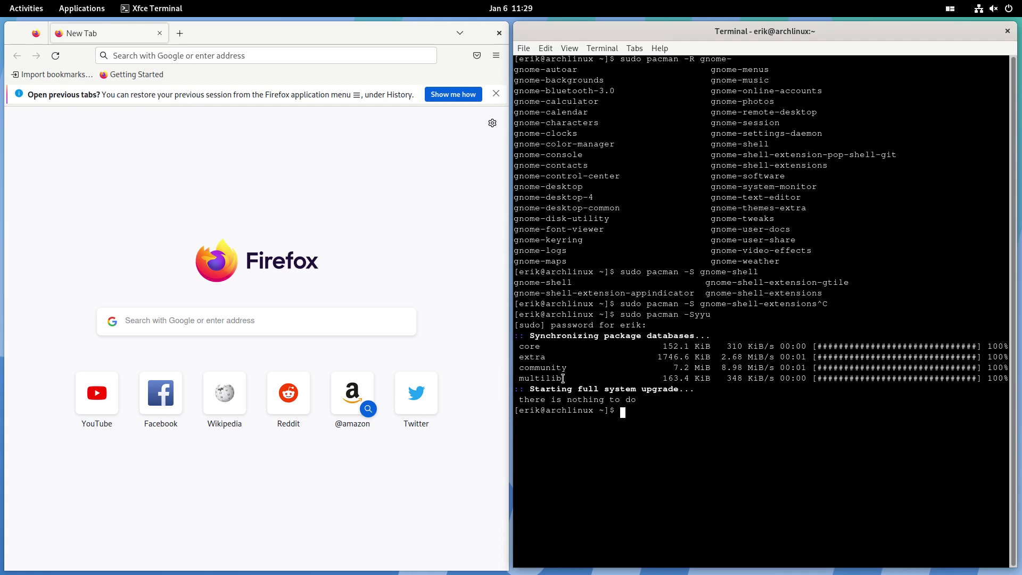
{"action": "left_click_drag", "start_coordinate": [561, 378], "coordinate": [510, 347]}
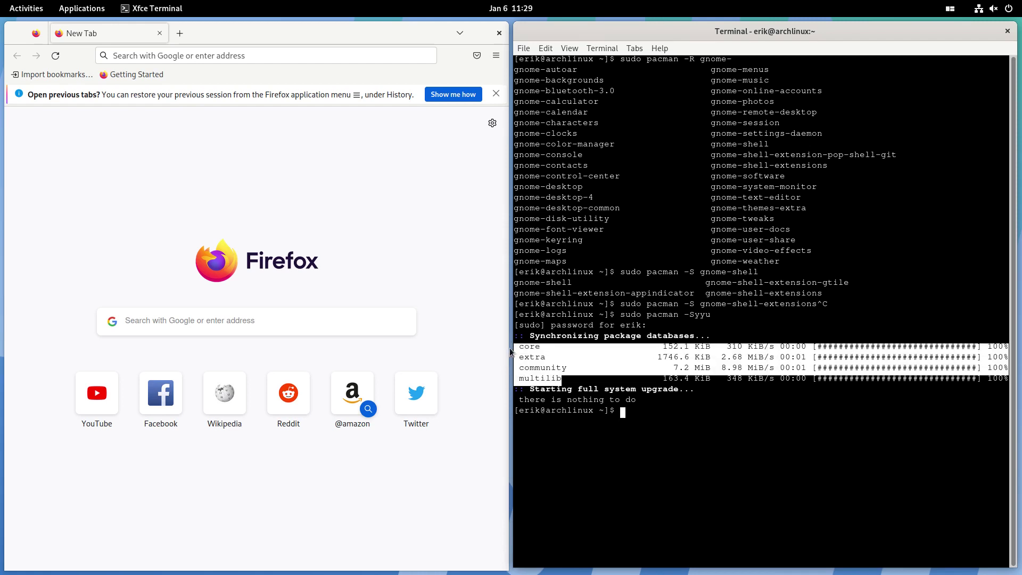
{"action": "left_click", "coordinate": [656, 389]}
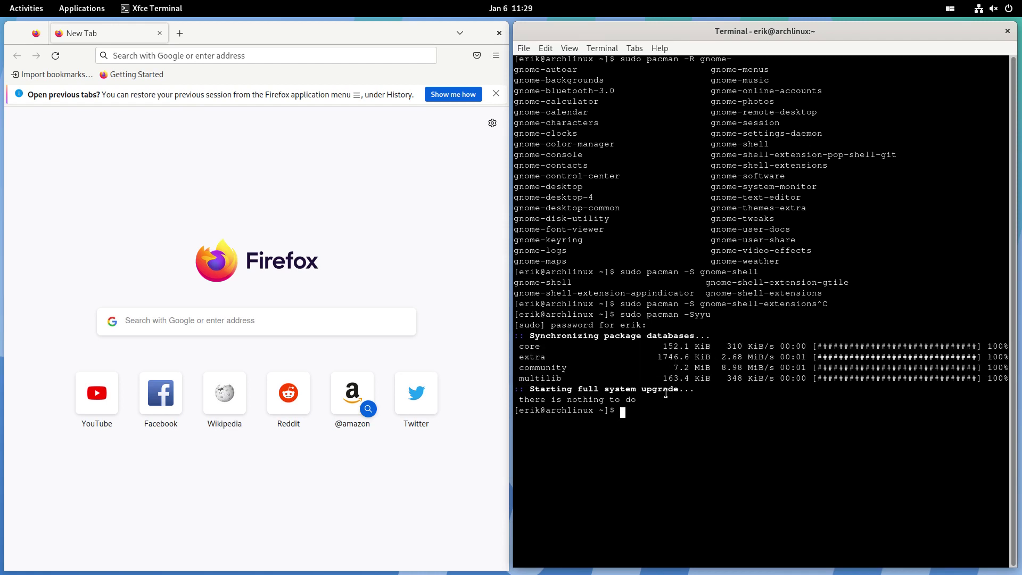
{"action": "type", "text": "get-"}
{"action": "type", "text": "ne"}
{"action": "type", "text": "m"}
{"action": "key", "text": "BackSpace"}
{"action": "key", "text": "BackSpace"}
{"action": "key", "text": "BackSpace"}
{"action": "type", "text": "v"}
{"action": "key", "text": "Tab"}
{"action": "type", "text": "q"}
{"action": "key", "text": "BackSpace"}
{"action": "key", "text": "BackSpace"}
{"action": "key", "text": "BackSpace"}
{"action": "key", "text": "BackSpace"}
{"action": "key", "text": "BackSpace"}
{"action": "key", "text": "BackSpace"}
{"action": "type", "text": "par"}
{"action": "type", "text": "u gn"}
{"action": "type", "text": "ome"}
{"action": "type", "text": "-shell-e"}
{"action": "type", "text": "xtensi"}
{"action": "type", "text": "on"}
{"action": "type", "text": "-p"}
{"action": "type", "text": "opp"}
Step: Run 'paru gnome-shell-extension-pop', highlight the installed pop-shell-git line, and open Pop Shell's menu
{"action": "key", "text": "BackSpace"}
{"action": "key", "text": "Return"}
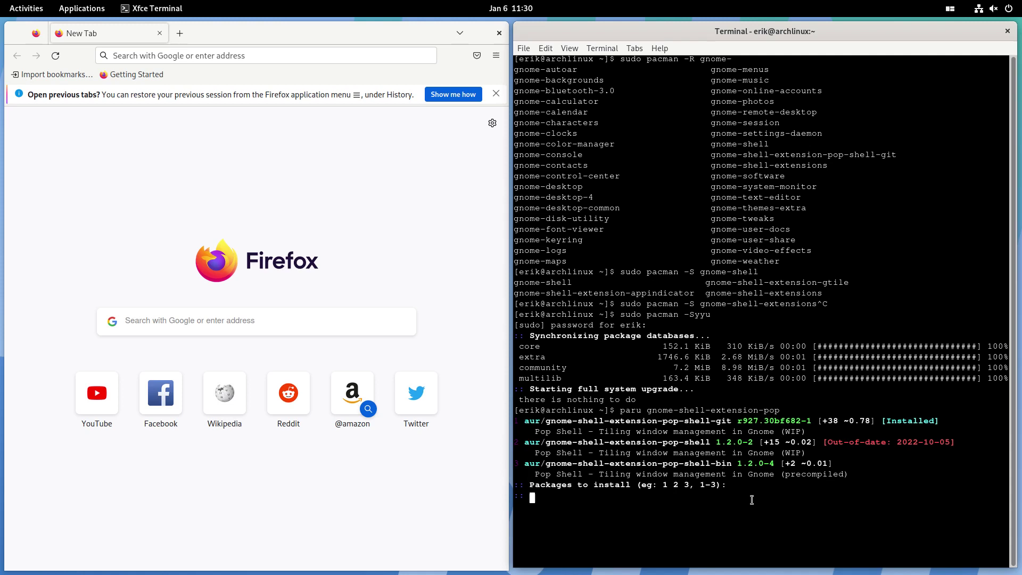
{"action": "left_click_drag", "start_coordinate": [943, 424], "coordinate": [523, 422]}
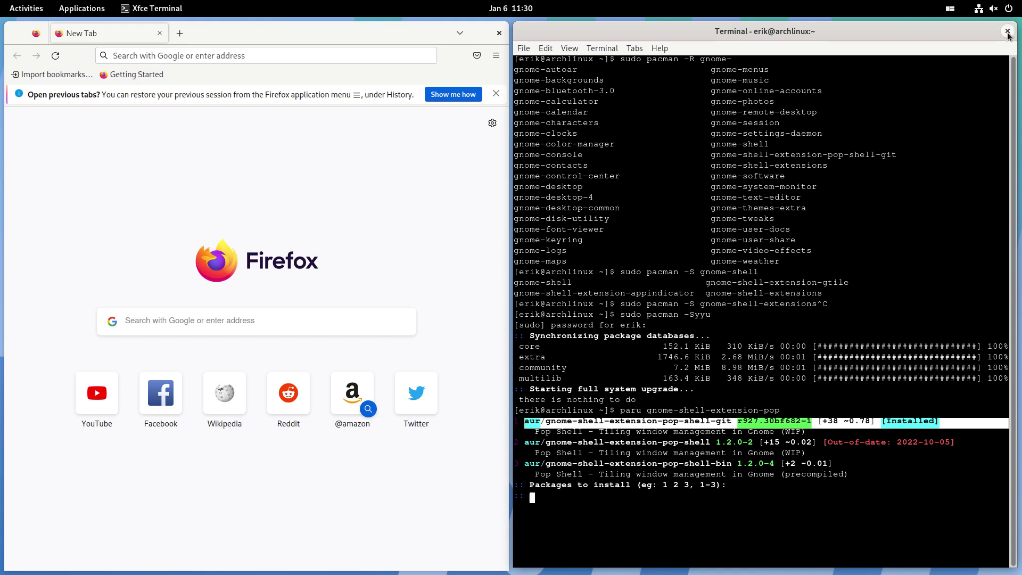
{"action": "left_click", "coordinate": [949, 9]}
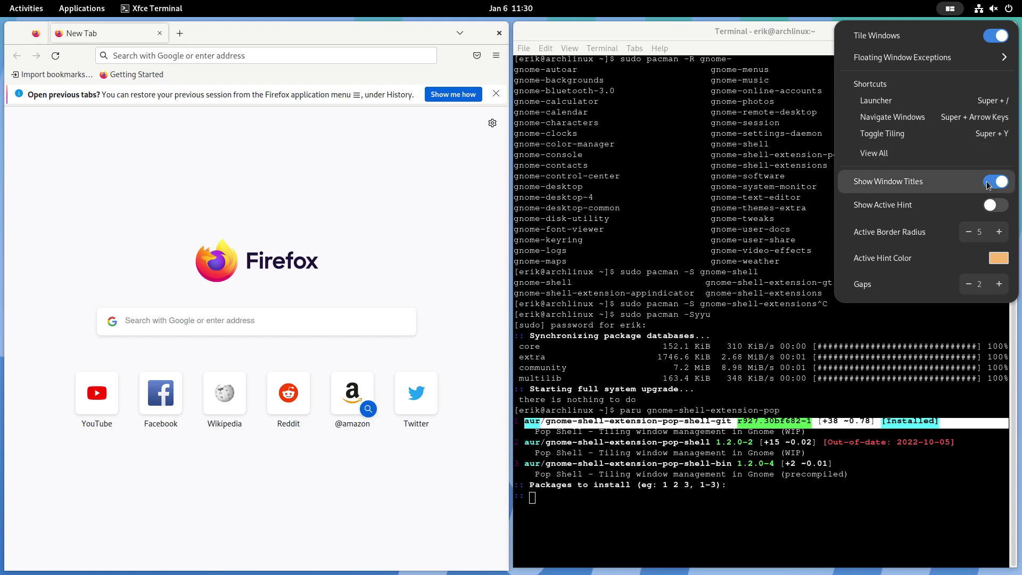
Step: Raise the Pop Shell gaps three steps, lower them two steps to 4, and close the menu
{"action": "left_click", "coordinate": [999, 285]}
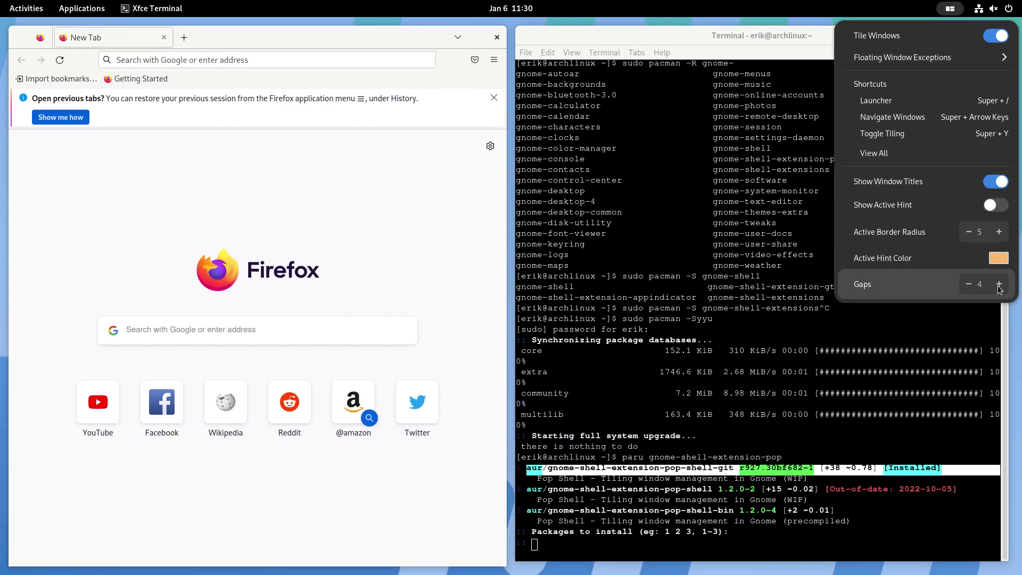
{"action": "left_click", "coordinate": [999, 284]}
{"action": "left_click", "coordinate": [999, 284]}
{"action": "left_click", "coordinate": [999, 285]}
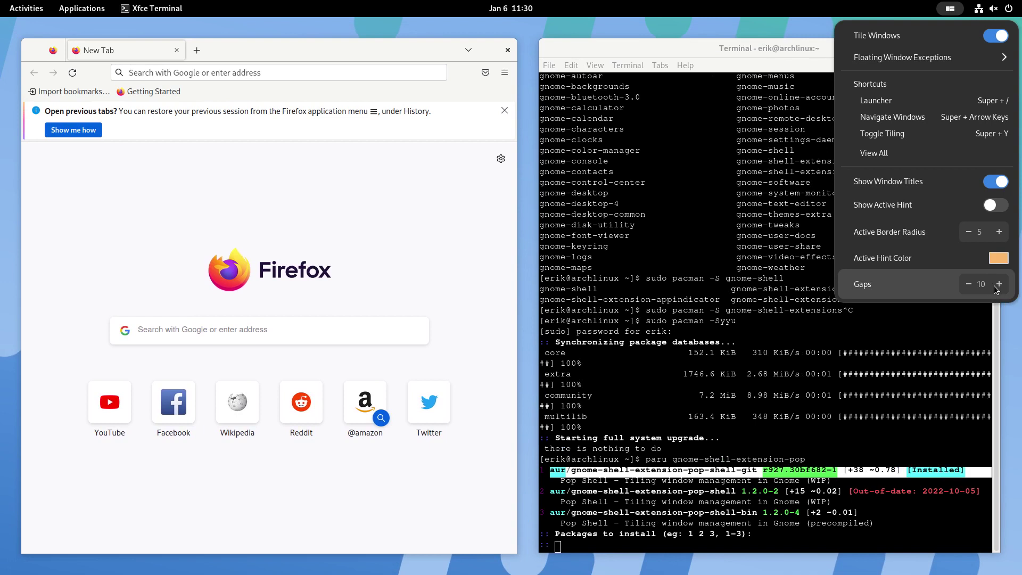
{"action": "left_click", "coordinate": [969, 285]}
{"action": "left_click", "coordinate": [969, 284]}
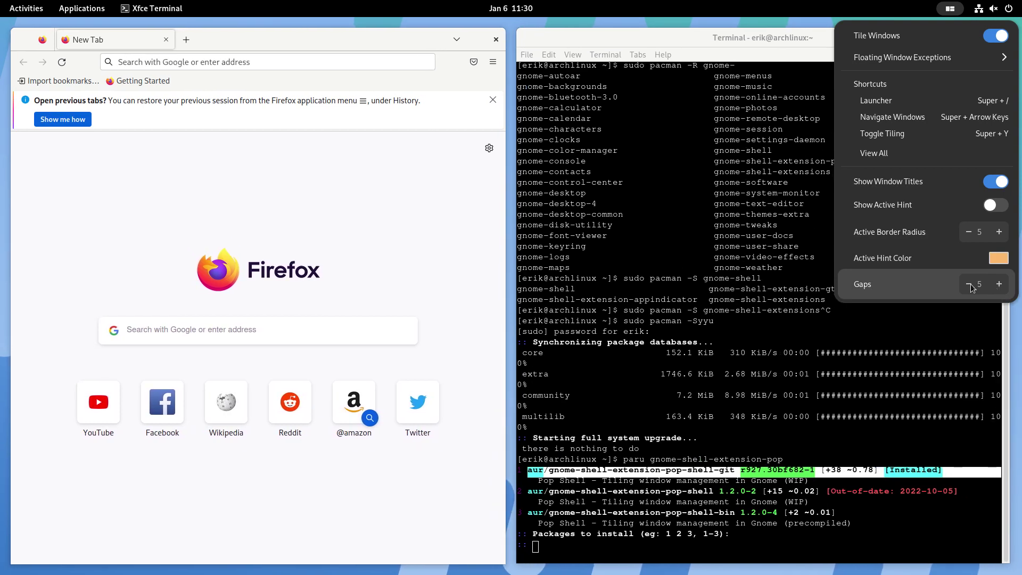
{"action": "left_click", "coordinate": [969, 285]}
{"action": "left_click", "coordinate": [969, 284]}
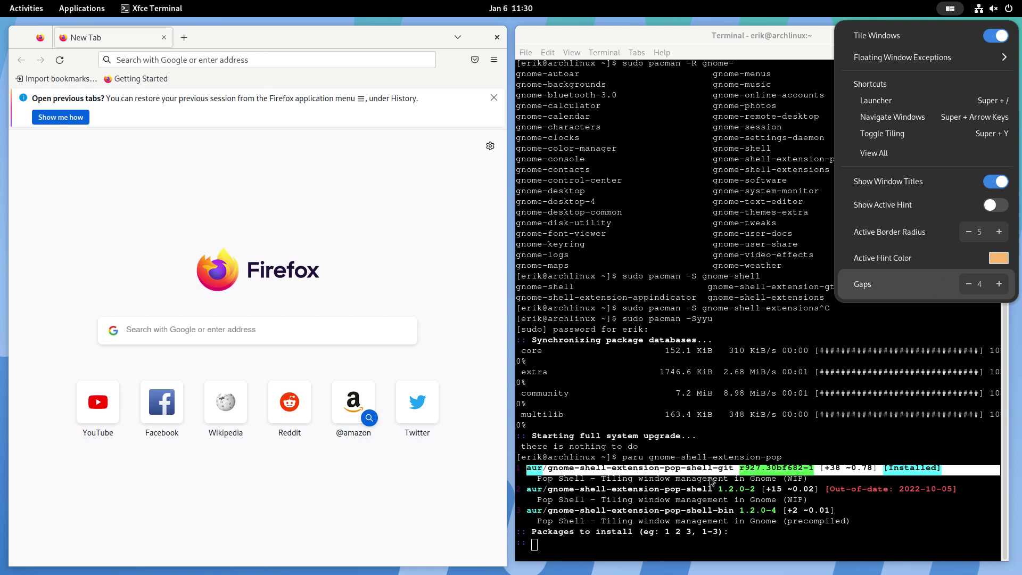
{"action": "left_click", "coordinate": [681, 470]}
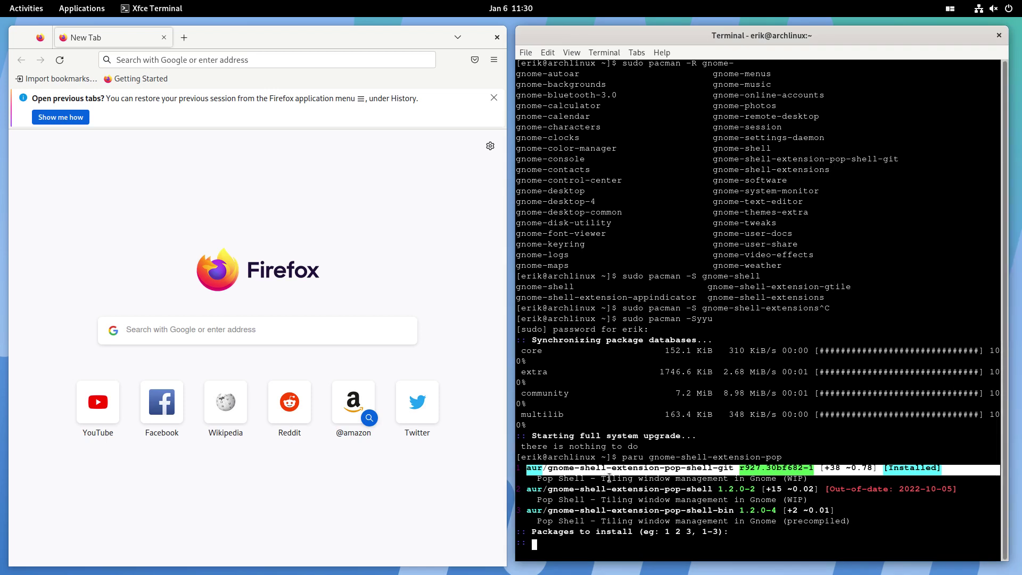